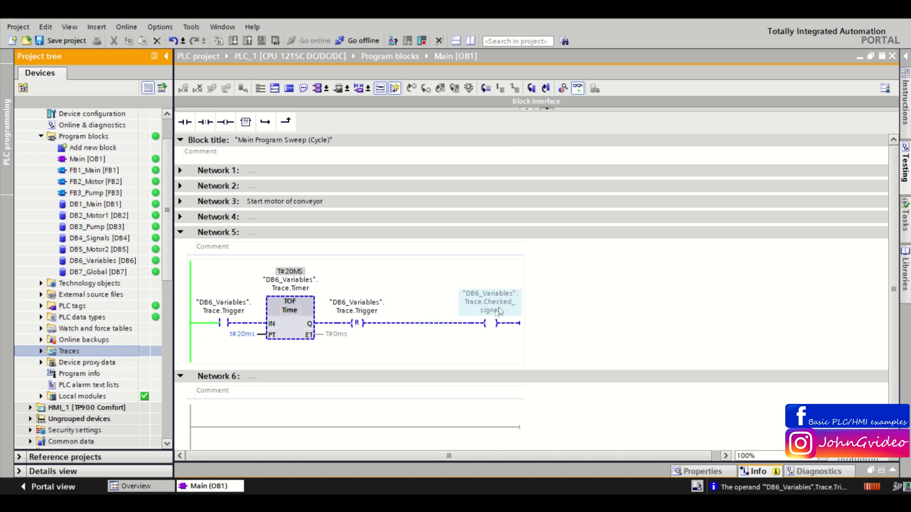
Leave the timer preset and Trace.Trigger operand unchanged, and expand the project's Traces folder
double_click(240, 334)
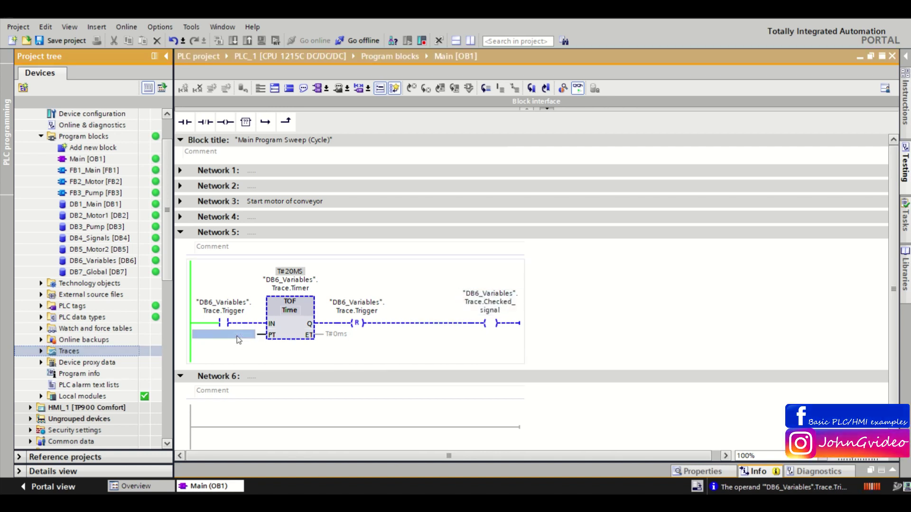
left_click(551, 320)
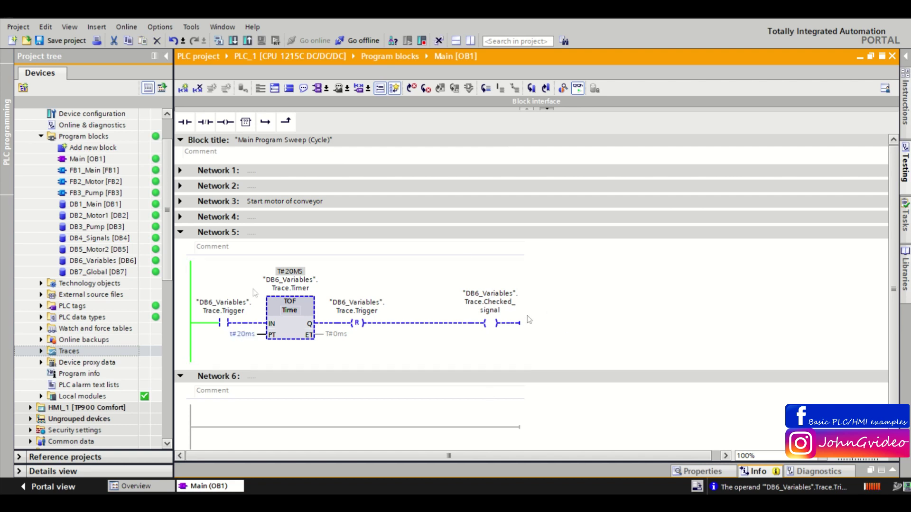
right_click(221, 307)
mouse_move(351, 53)
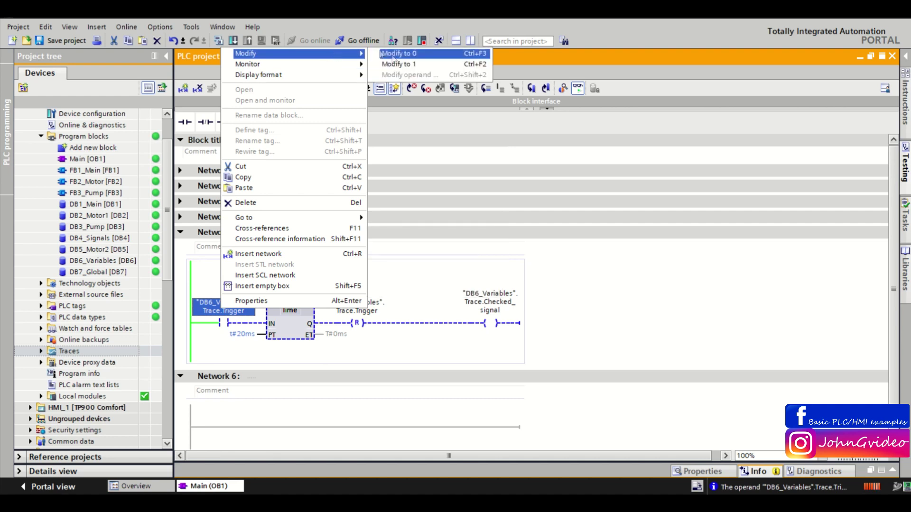
left_click(392, 53)
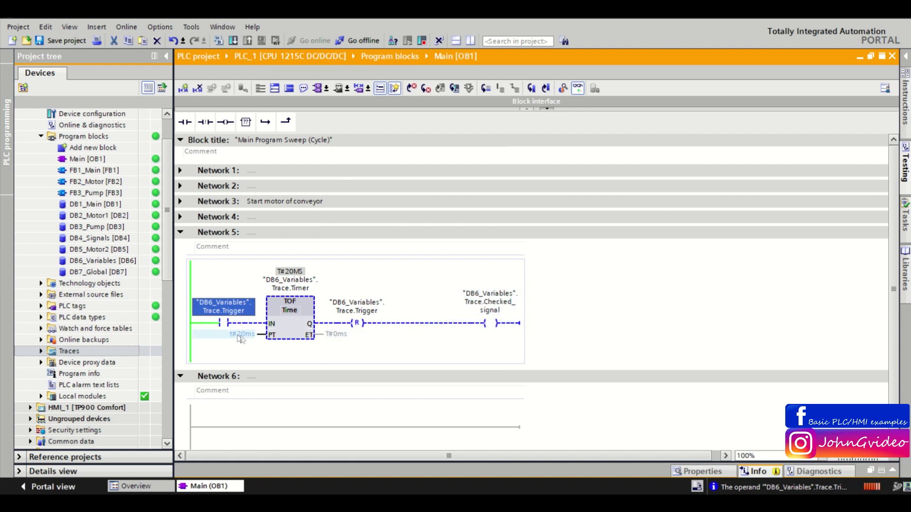
left_click(41, 353)
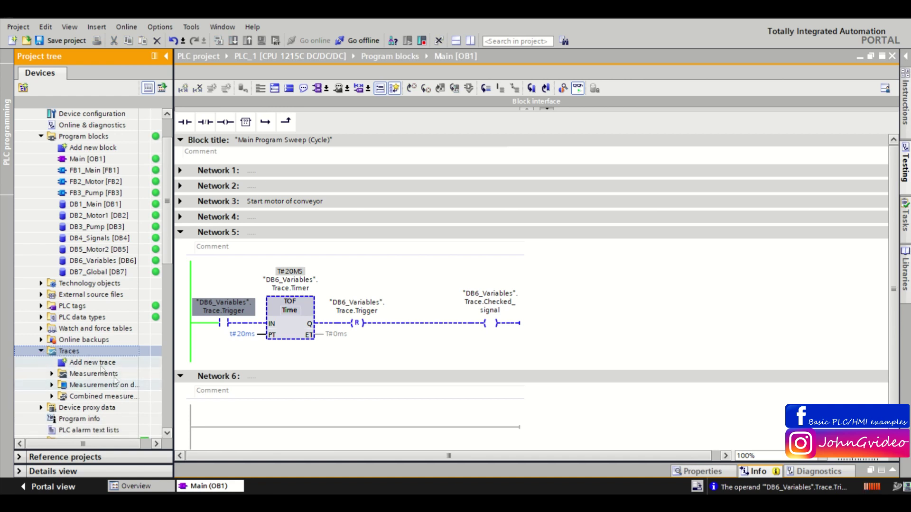
Create a new trace and start its first signal in the DB6_Variables data block
double_click(79, 365)
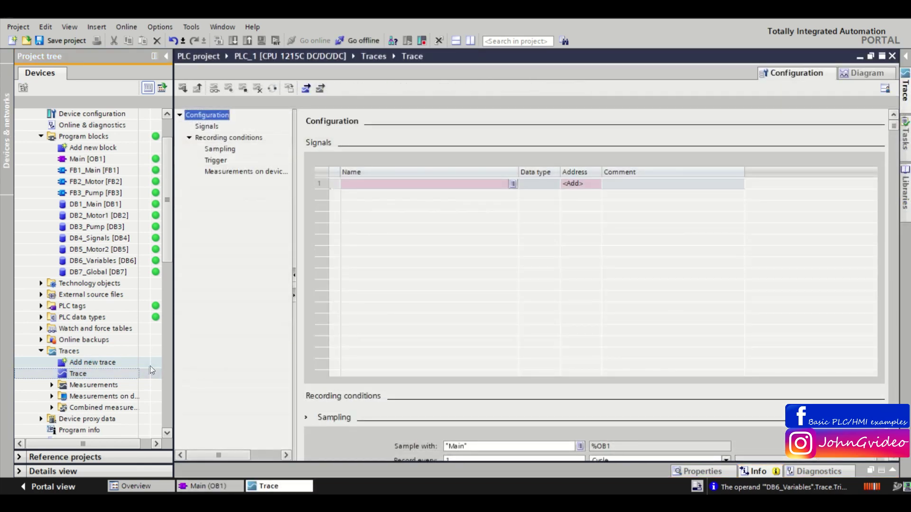
left_click(403, 185)
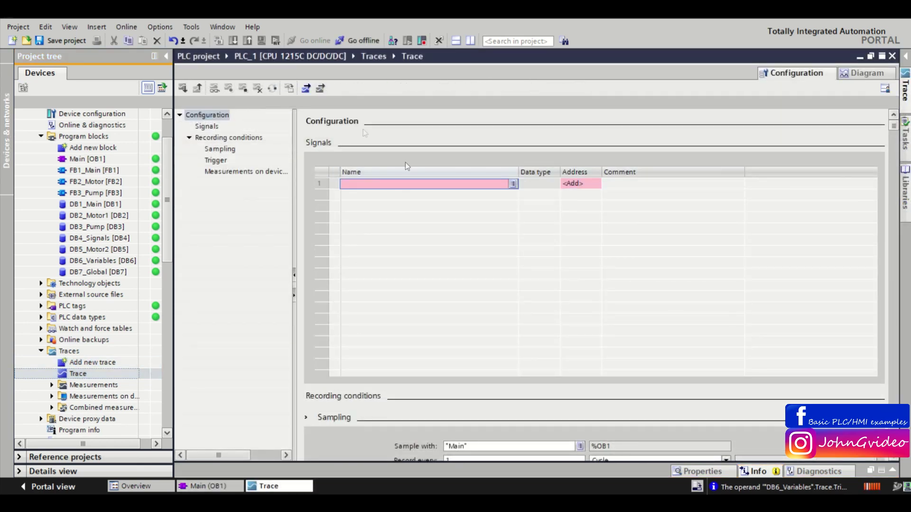
left_click(513, 183)
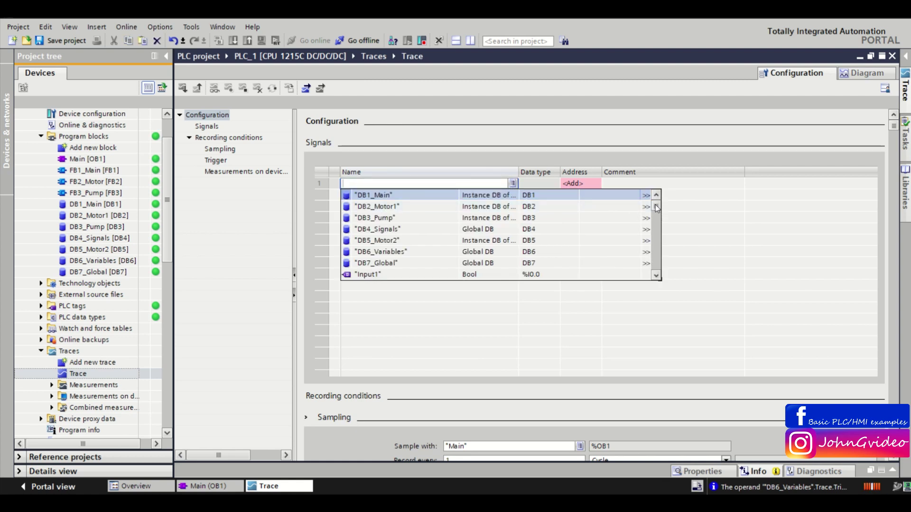
left_click_drag(655, 204, 647, 212)
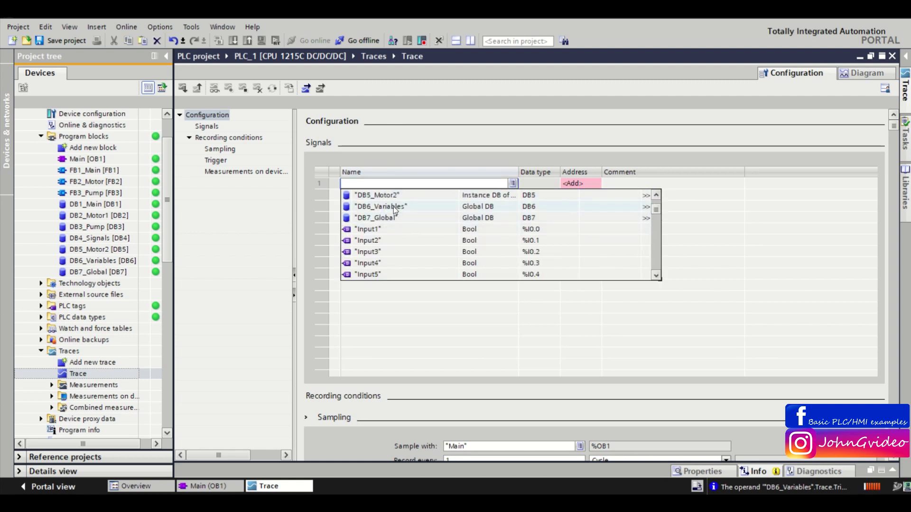
left_click(393, 207)
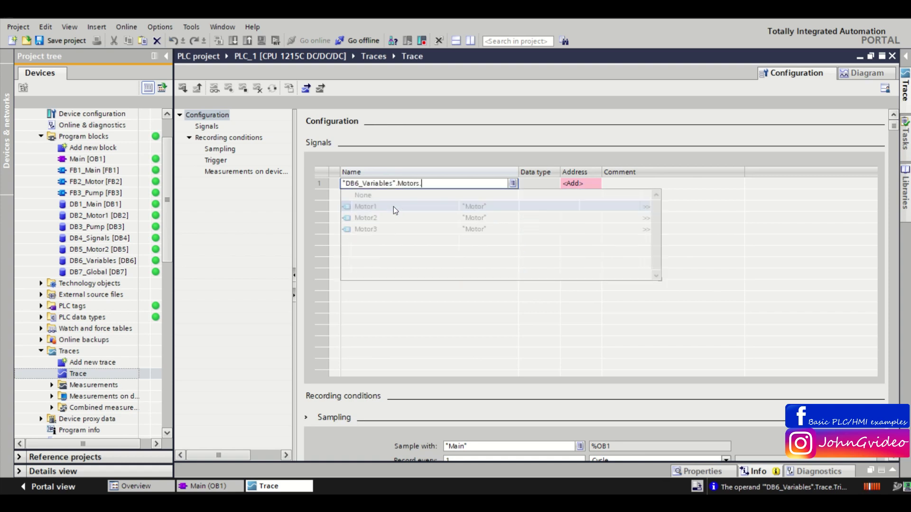
Complete the first signal as "DB6_Variables".Trace.Checked_signal and confirm it
left_click(371, 196)
left_click_drag(421, 184, 396, 190)
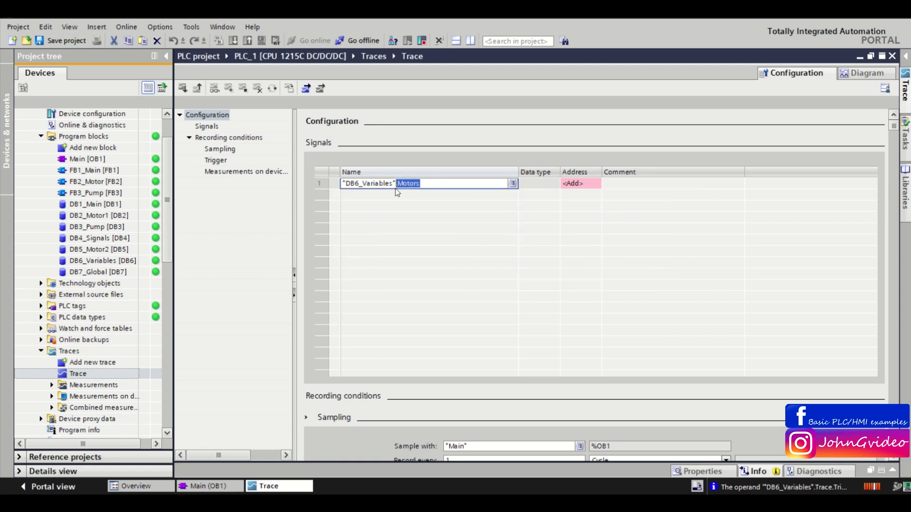
key("BackSpace")
left_click(361, 220)
left_click(386, 206)
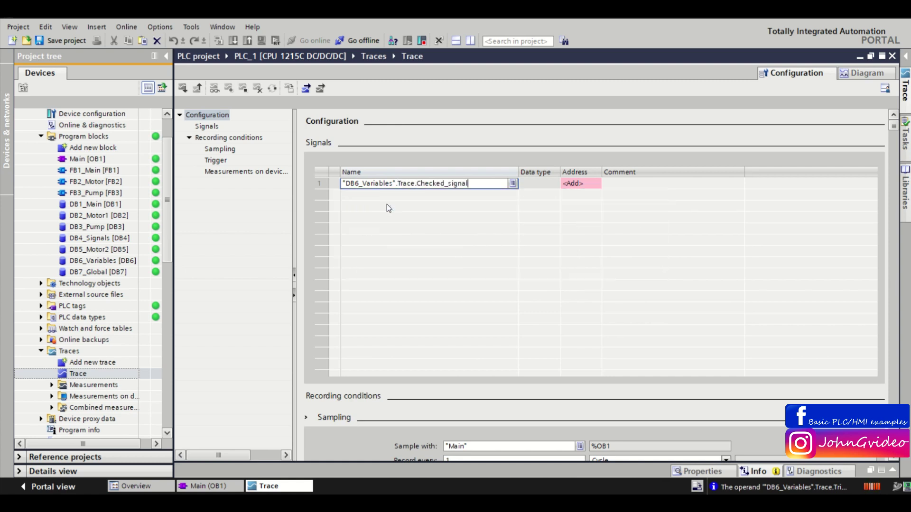
key("Return")
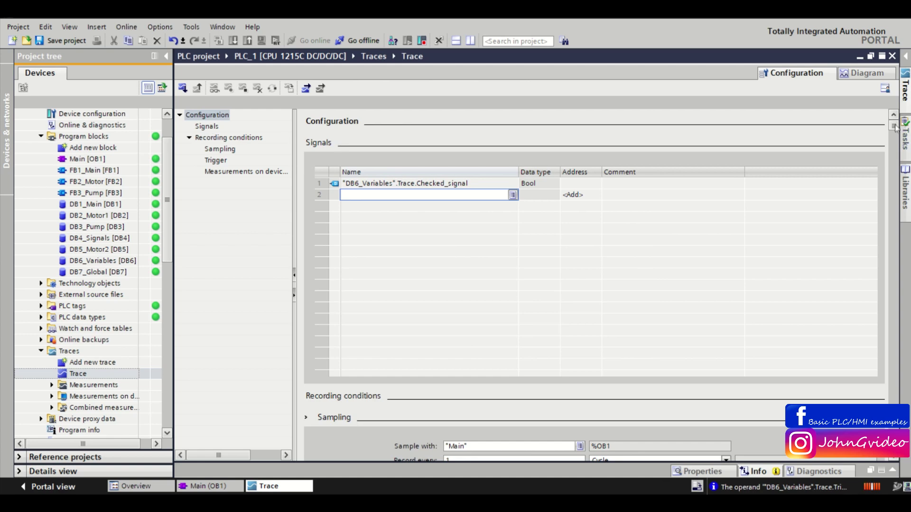
Sample Checked_signal every 1 cycle of Main with the maximum 58250-sample recording duration
left_click_drag(894, 131, 895, 181)
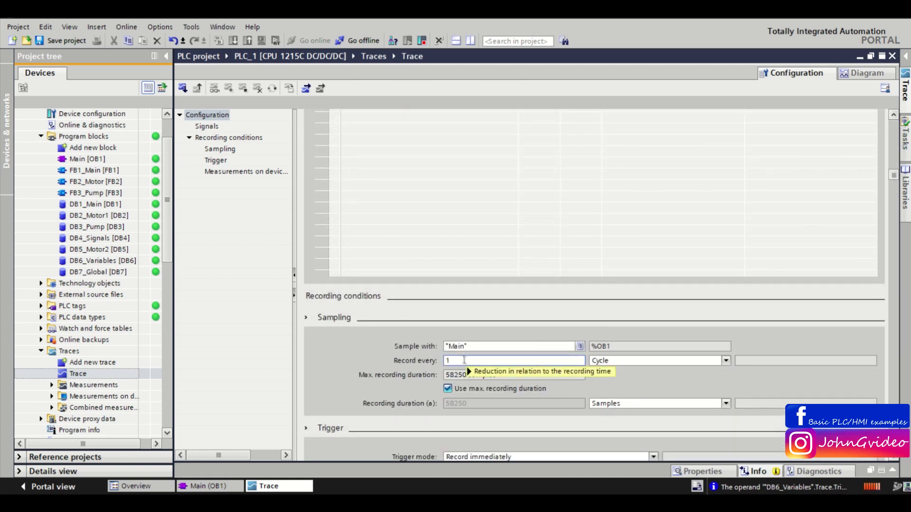
left_click_drag(462, 362, 437, 361)
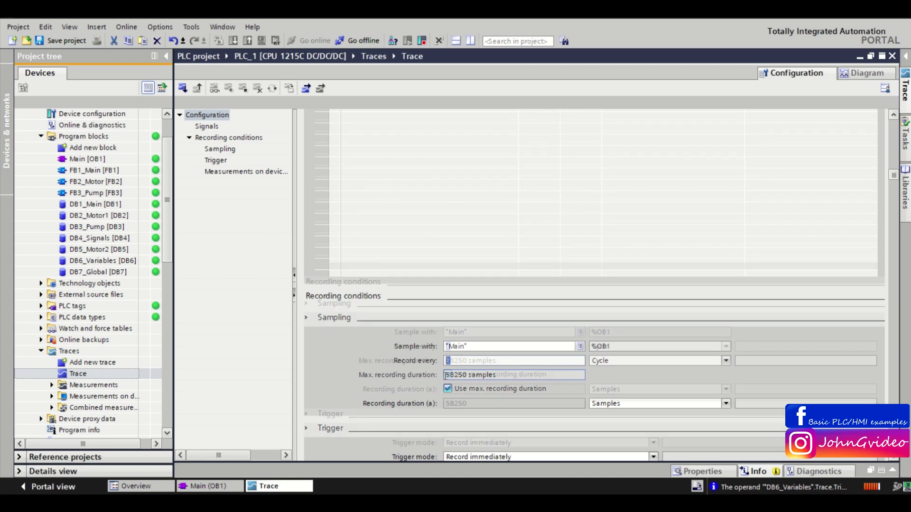
scroll(439, 368, "down", 2)
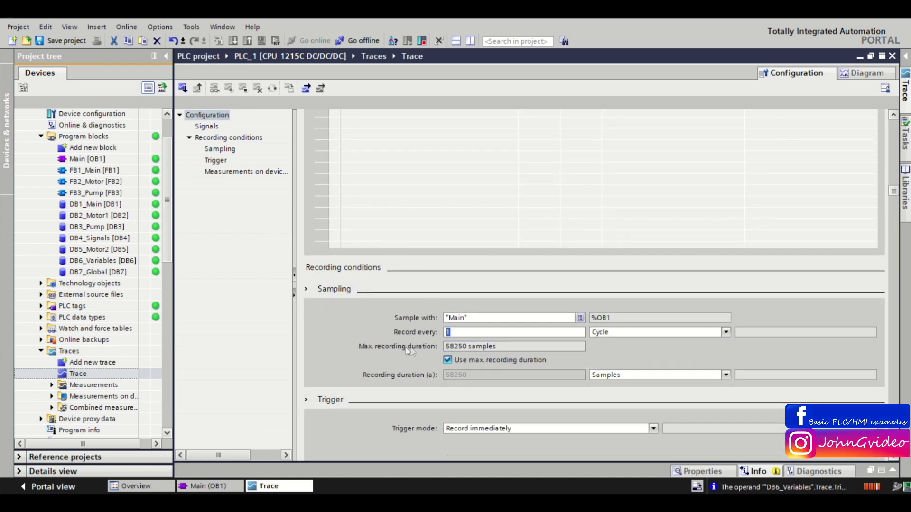
left_click(452, 347)
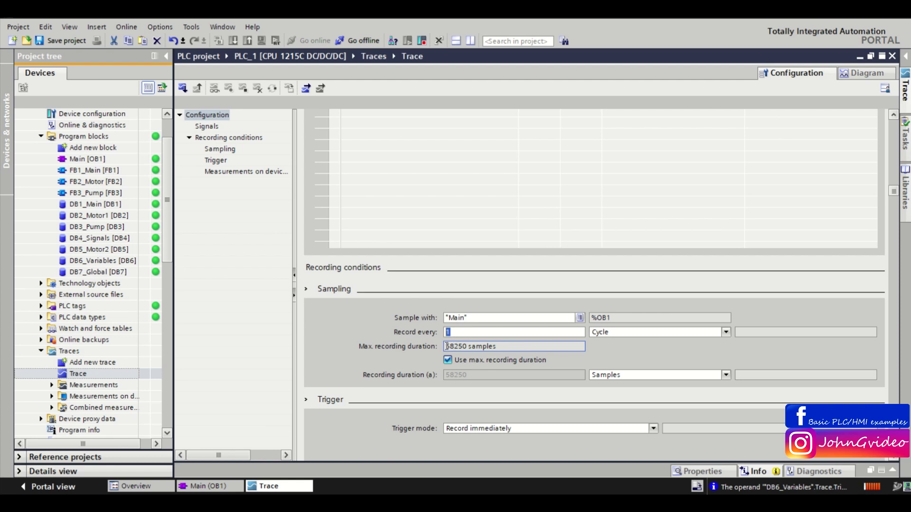
left_click_drag(447, 347, 502, 347)
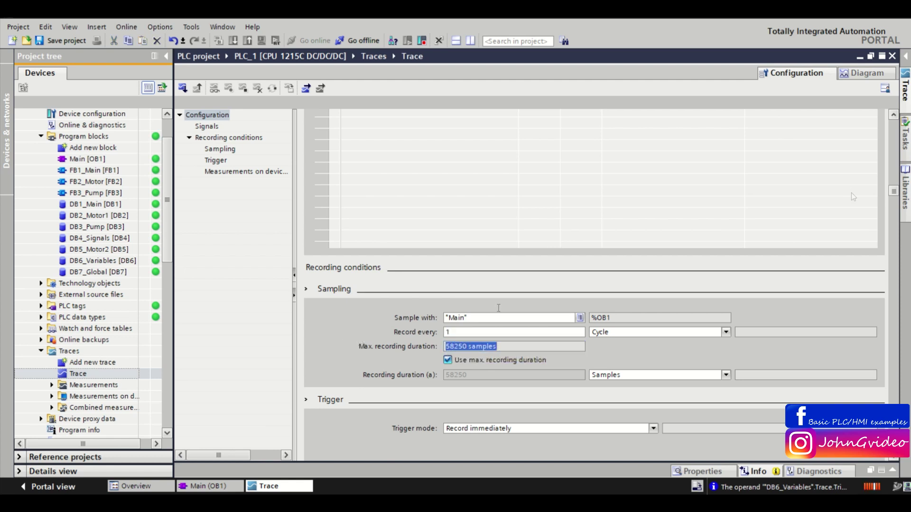
left_click_drag(892, 194, 881, 258)
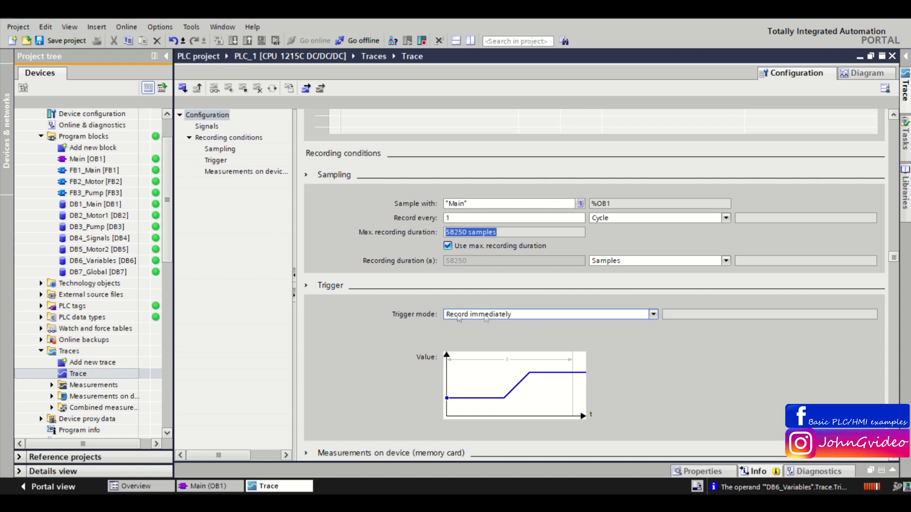
scroll(741, 298, "down", 3)
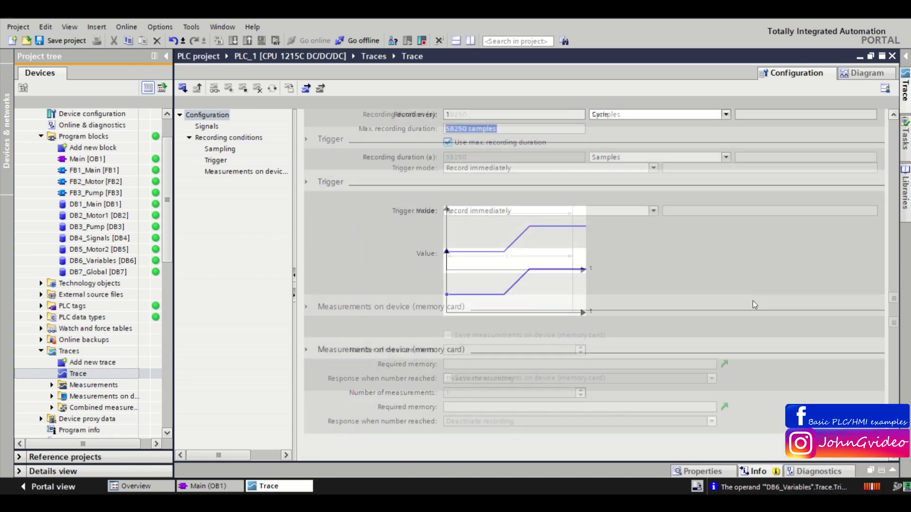
scroll(752, 300, "up", 6)
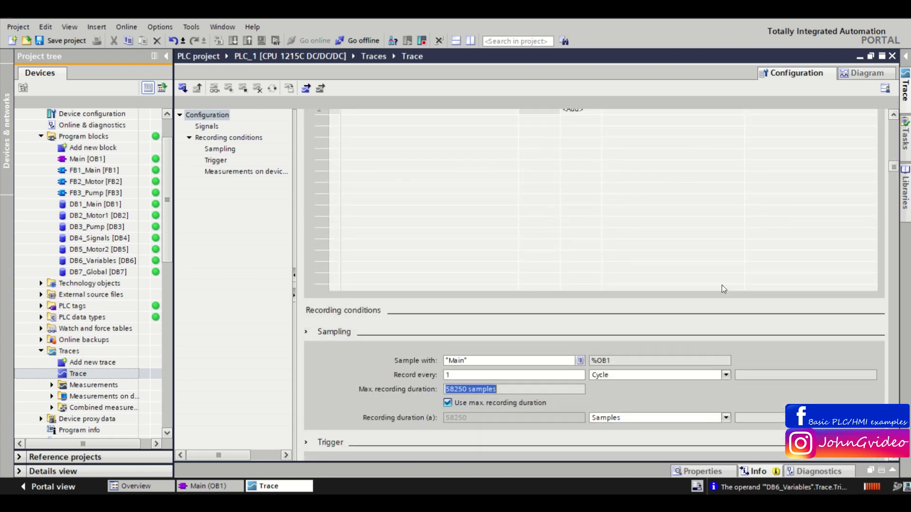
left_click_drag(893, 167, 886, 123)
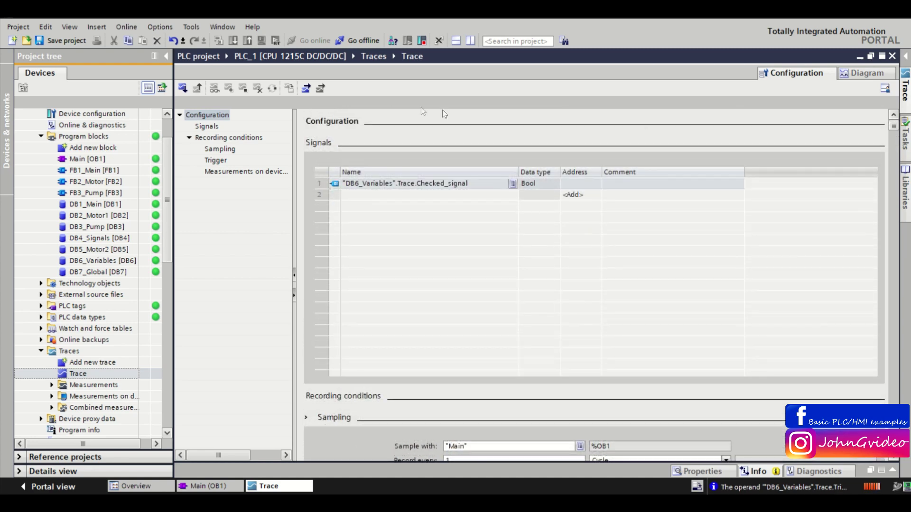
Save the project, download the trace configuration to the PLC, and switch to Main [OB1]
key("ctrl+s")
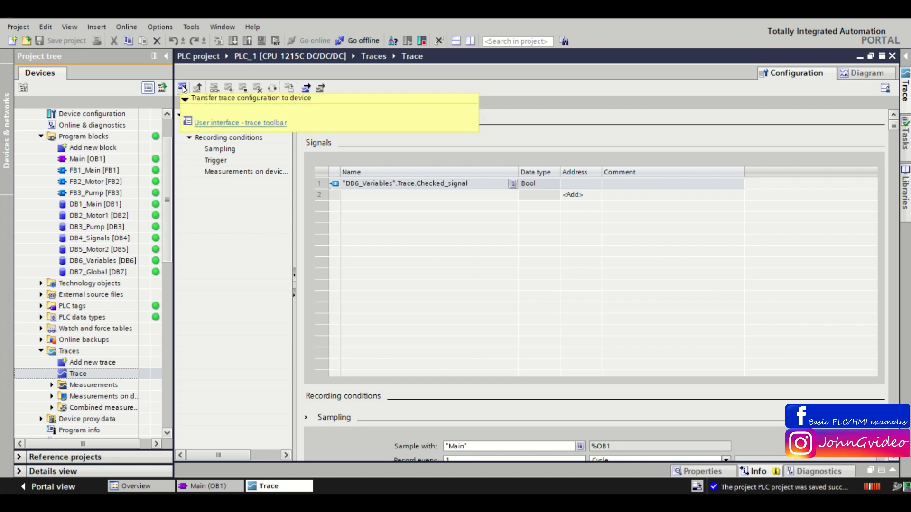
left_click(183, 89)
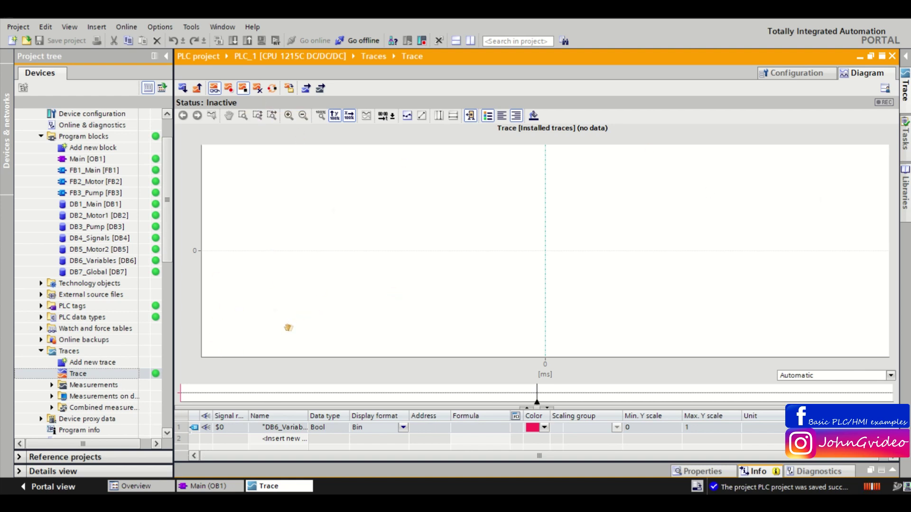
left_click(218, 487)
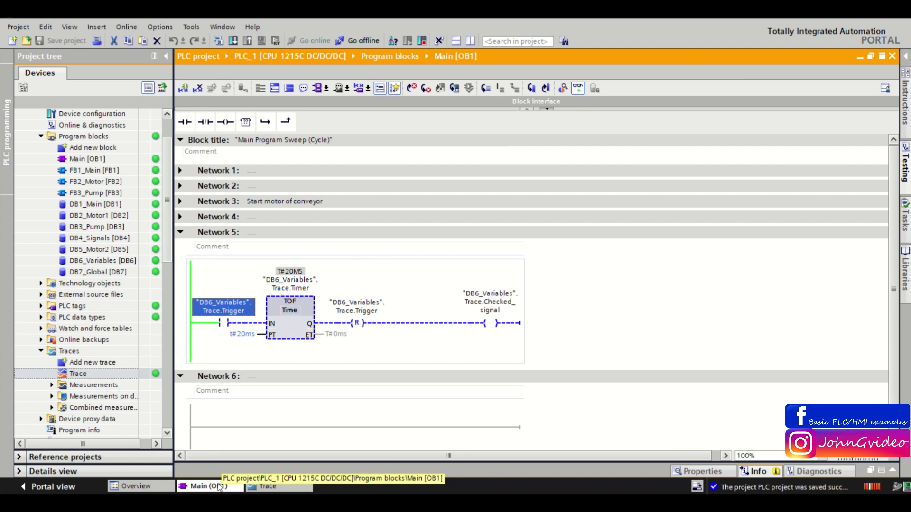
Split the editor vertically with the trace diagram beside Main [OB1], project tree collapsed
left_click(268, 487)
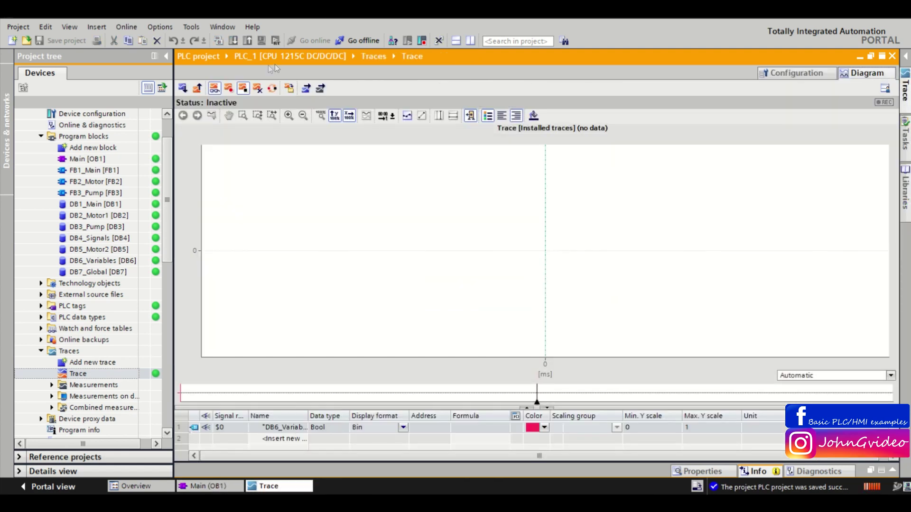
left_click(471, 41)
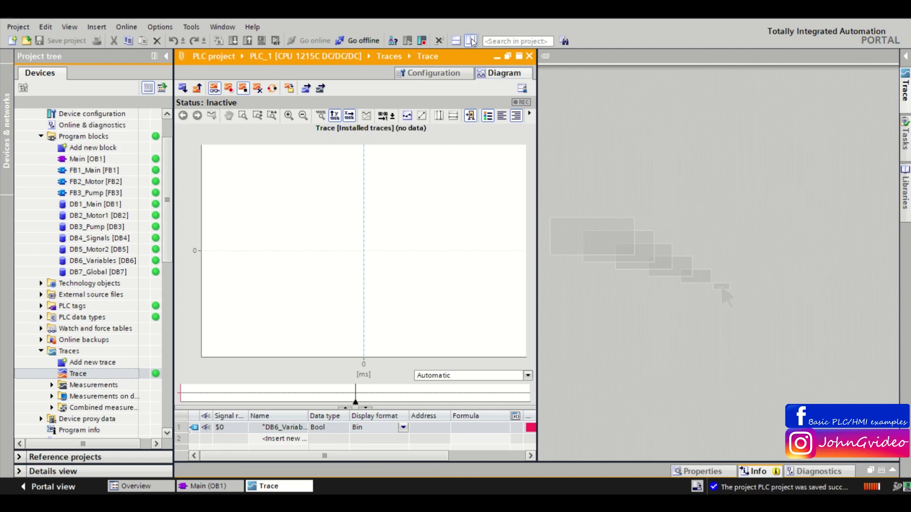
left_click(216, 488)
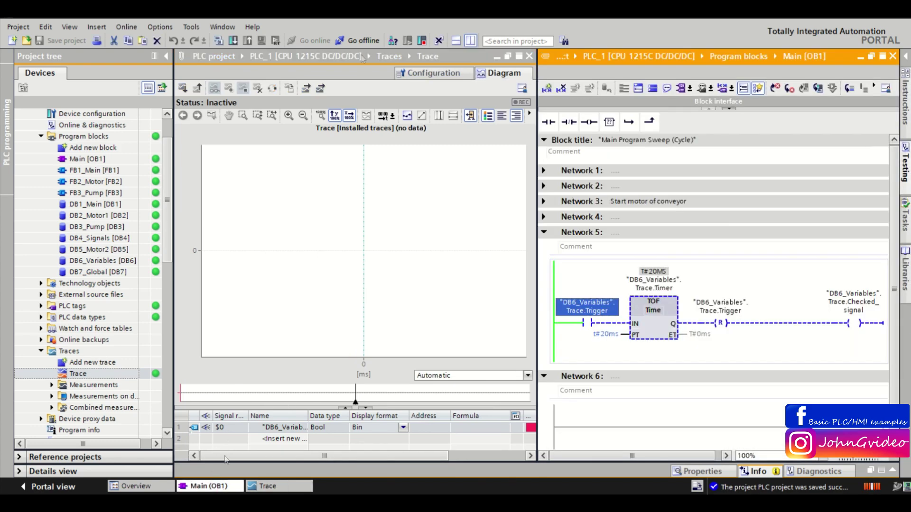
left_click(164, 56)
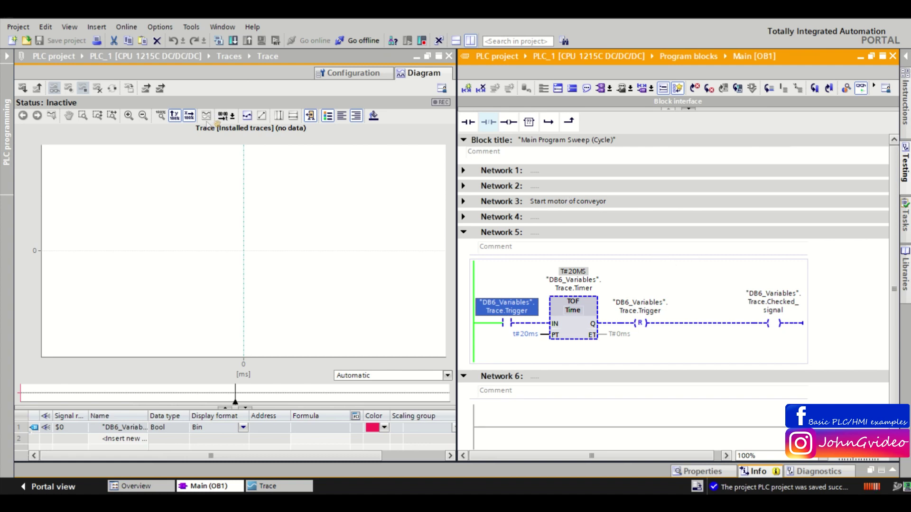
left_click(168, 196)
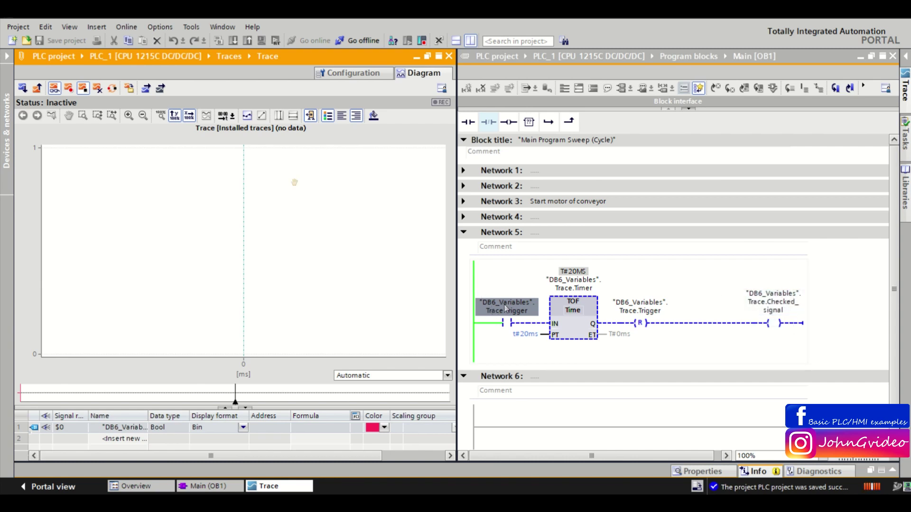
Record the trace while forcing Trace.Trigger to 1, then return to the single trace diagram
left_click(69, 89)
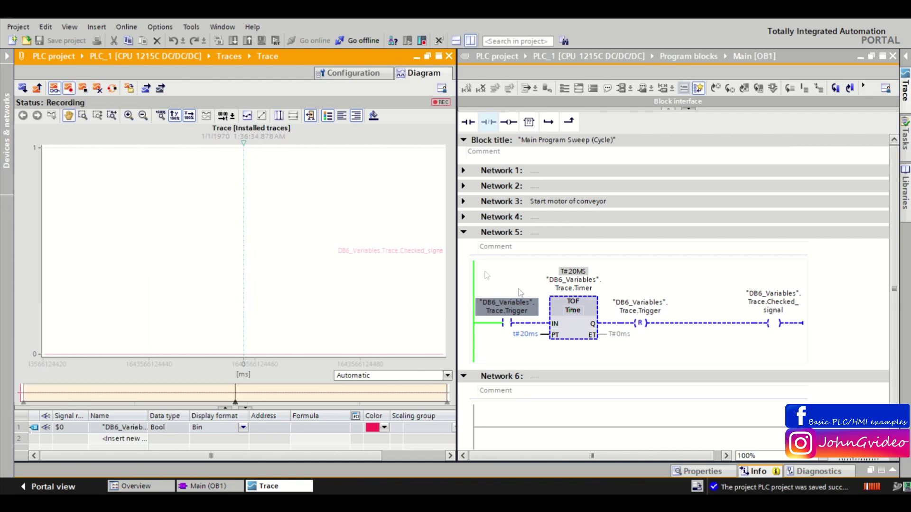
right_click(506, 306)
mouse_move(610, 48)
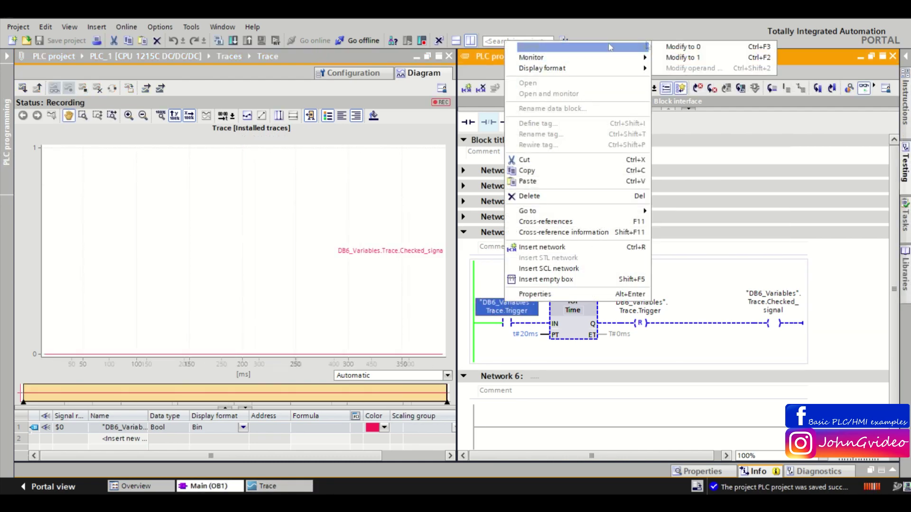
left_click(682, 57)
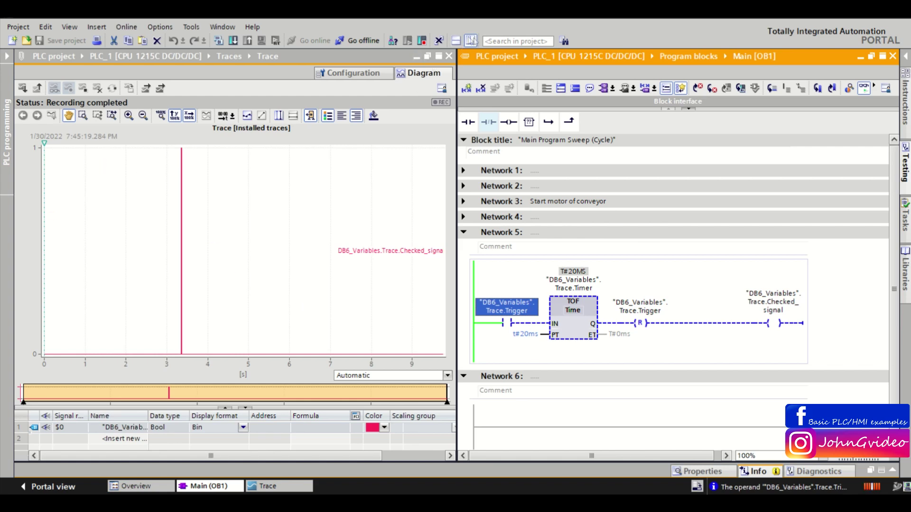
left_click(472, 41)
left_click(309, 486)
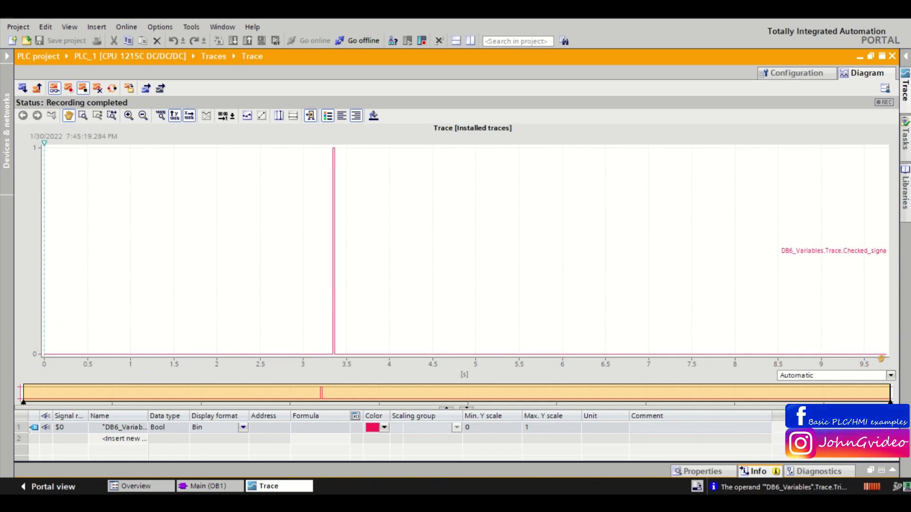
Zoom in on the ~20 ms Checked_signal pulse at 3344–3364 ms, then switch to Main [OB1]
scroll(361, 300, "up", 1)
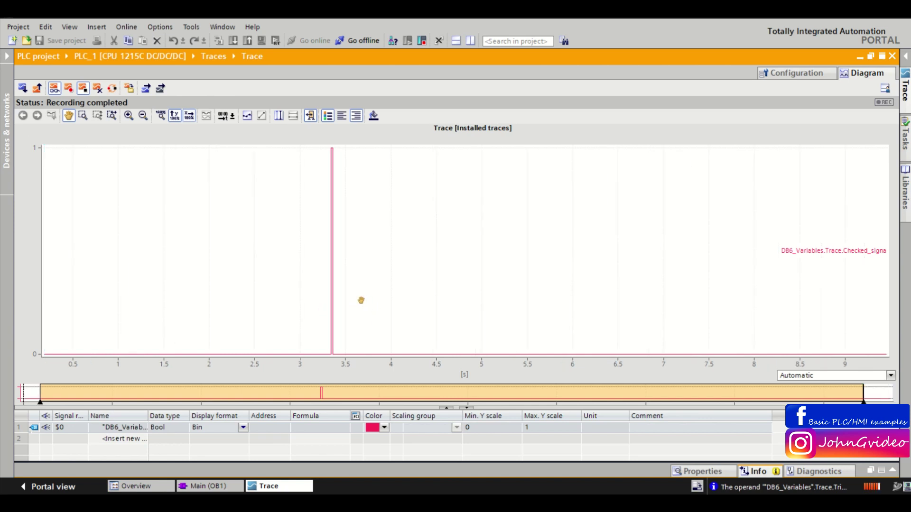
scroll(337, 308, "up", 6)
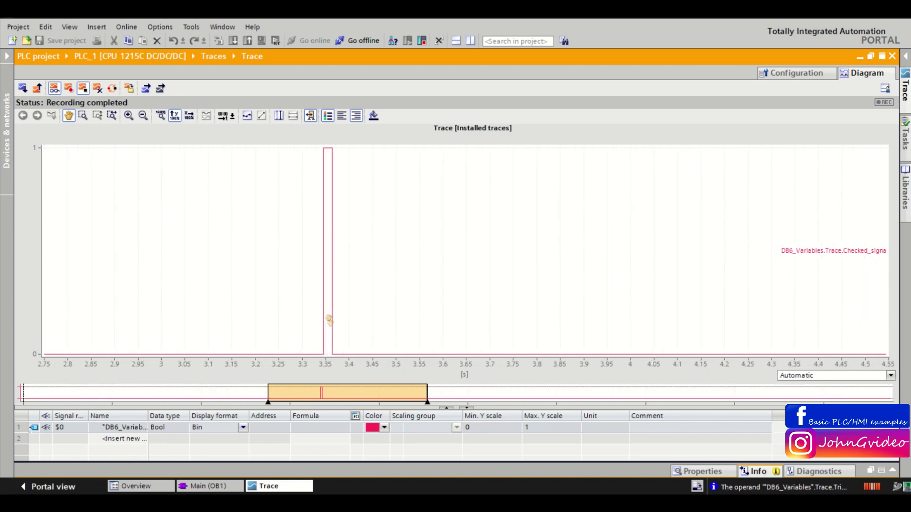
scroll(328, 320, "up", 8)
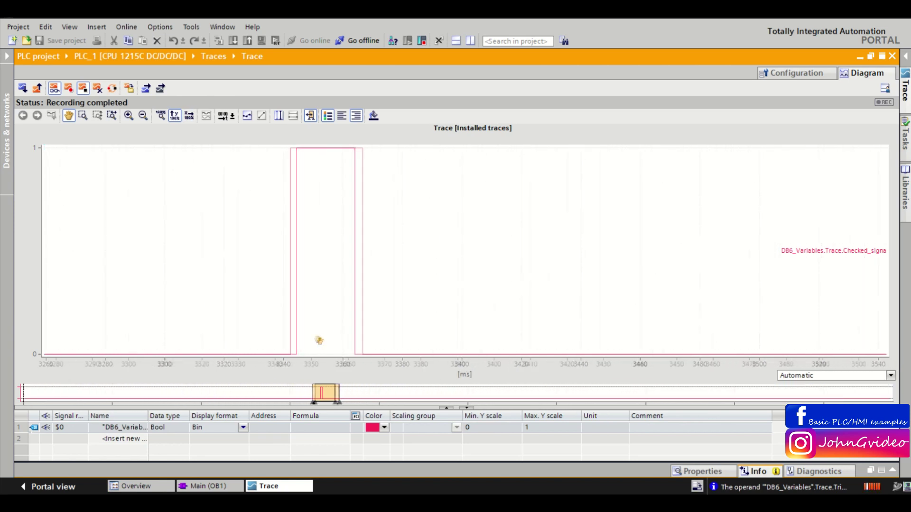
scroll(319, 340, "up", 3)
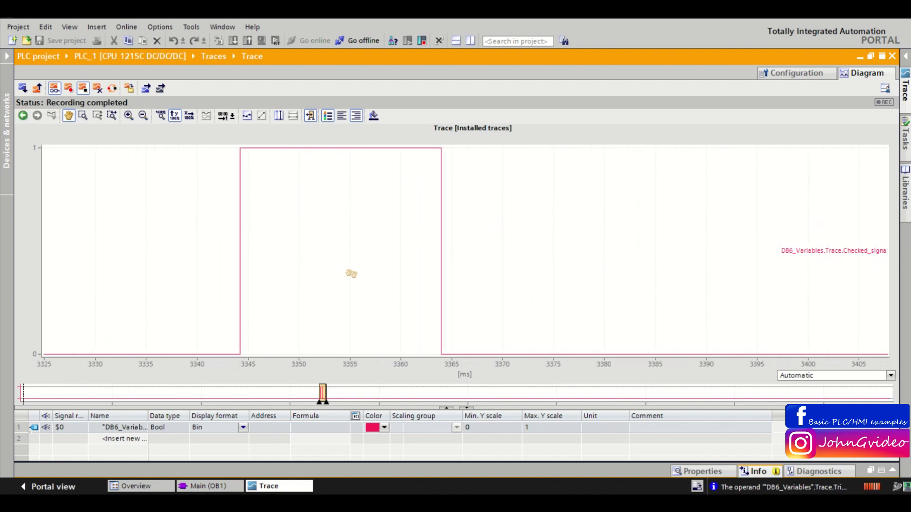
scroll(280, 316, "up", 3)
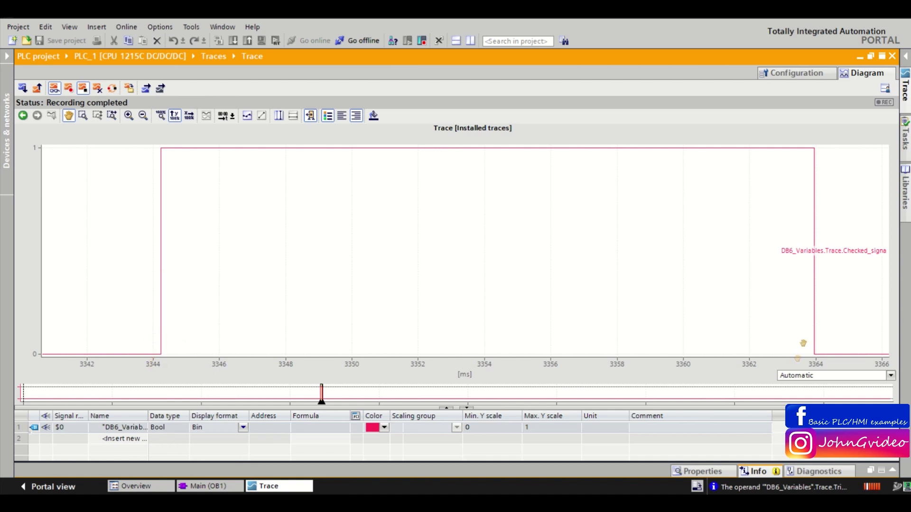
left_click(227, 484)
left_click(82, 336)
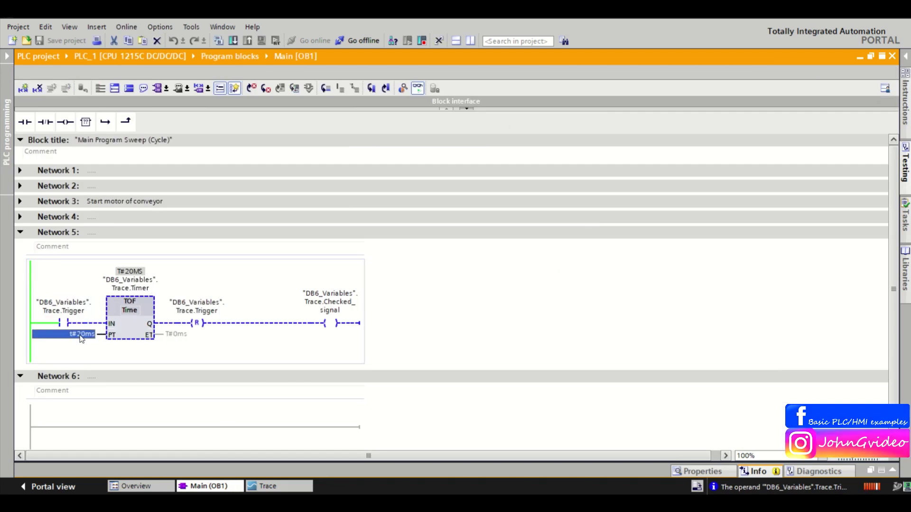
left_click(268, 486)
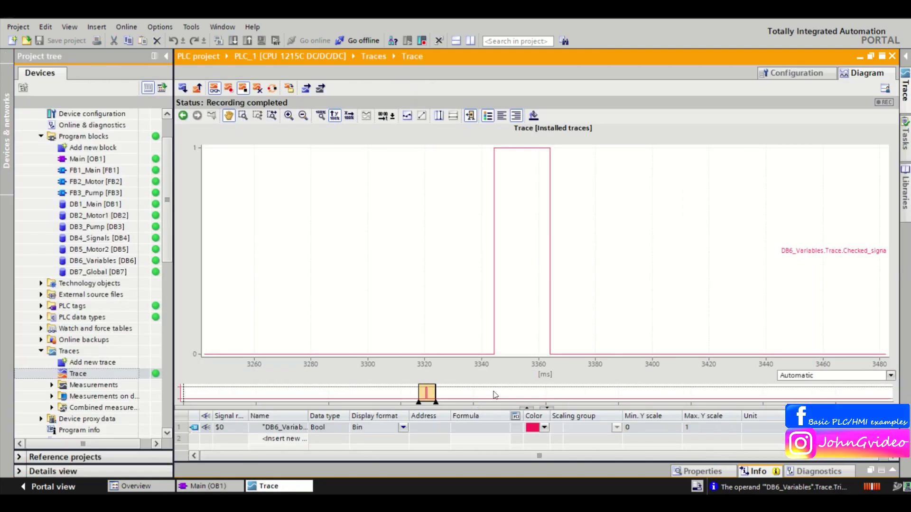